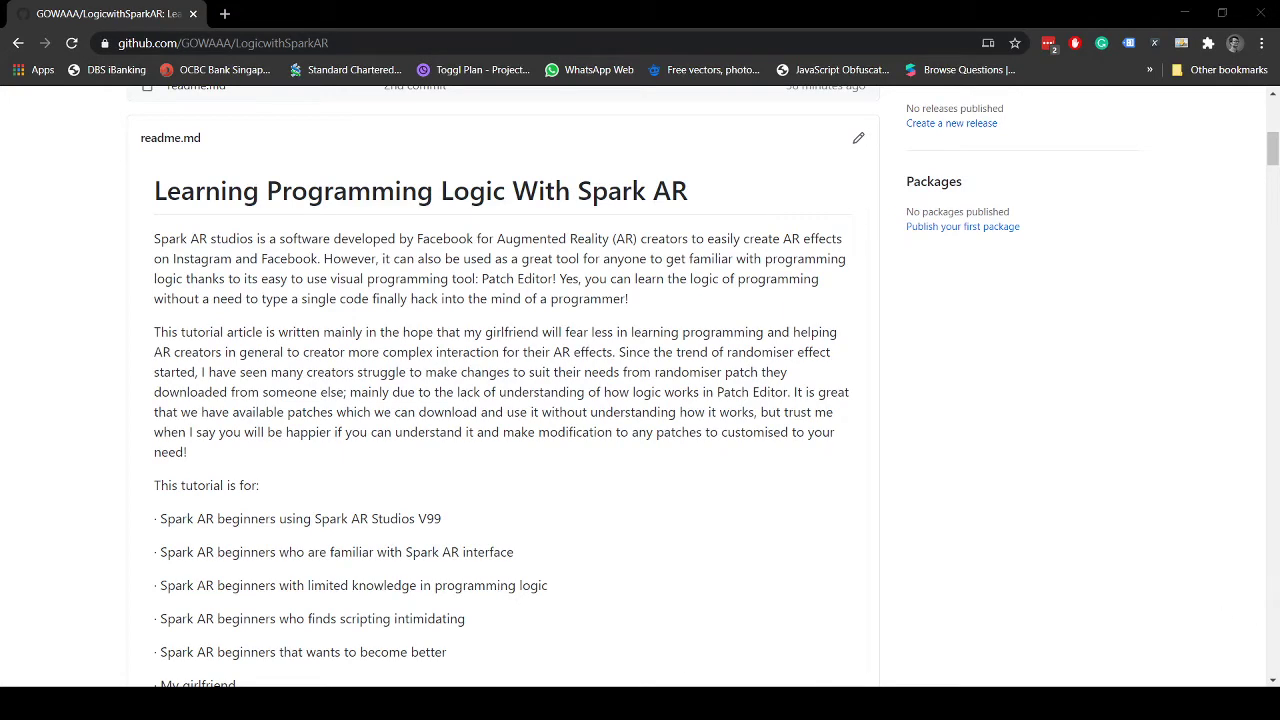
Step: Read the GitHub readme down to Hello AR World, with the tutorial project ready in Spark AR Studio
key(alt+Tab)
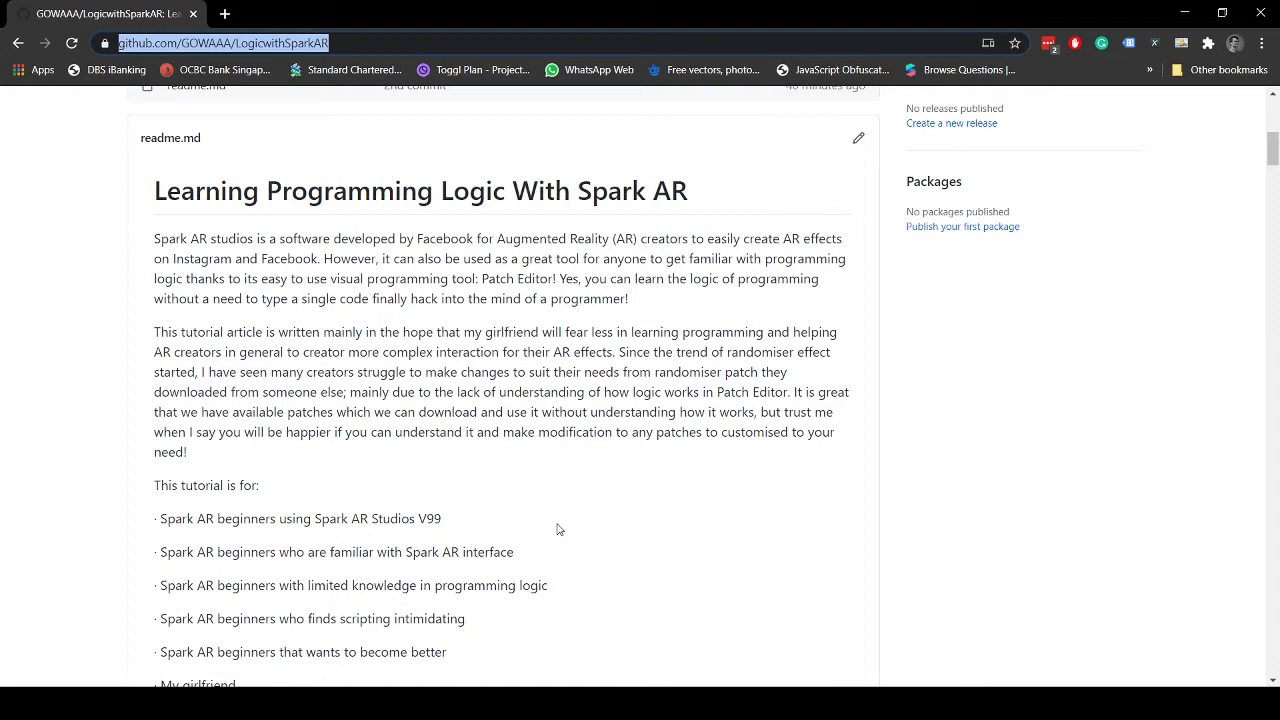
scroll(559, 529, down, 1)
scroll(560, 529, down, 1)
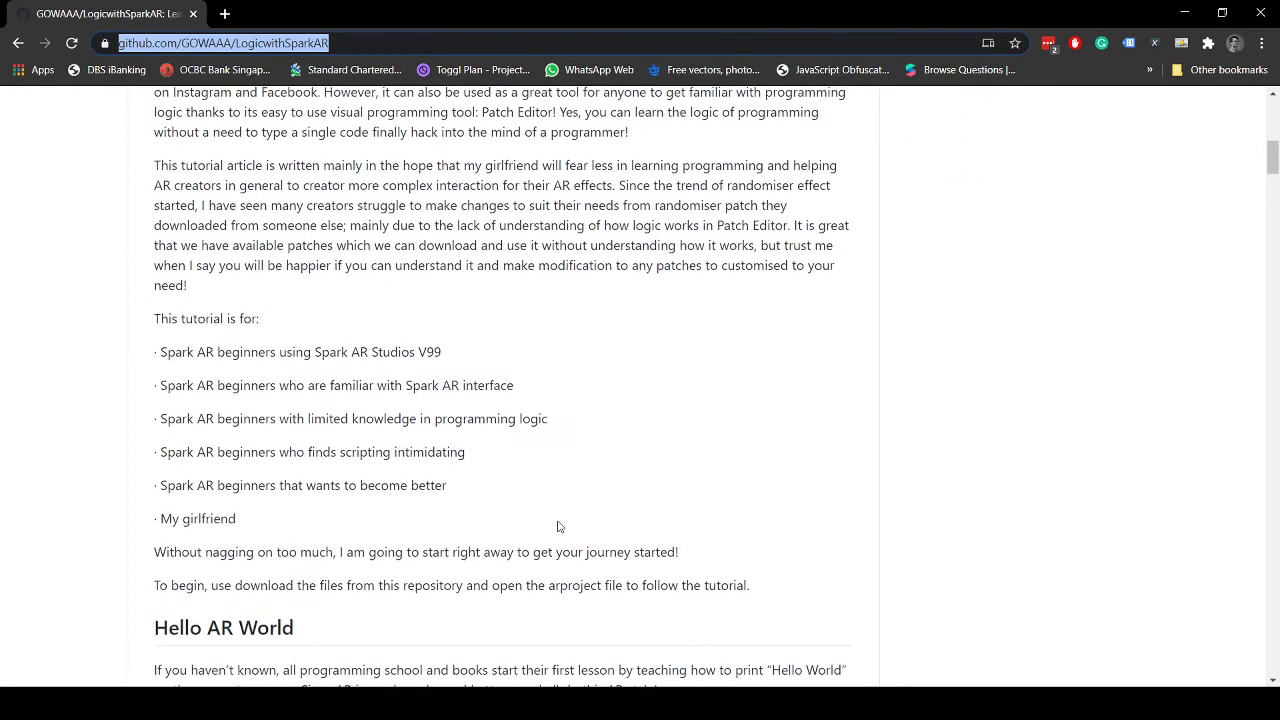
scroll(562, 529, down, 1)
scroll(562, 529, down, 3)
scroll(563, 528, down, 5)
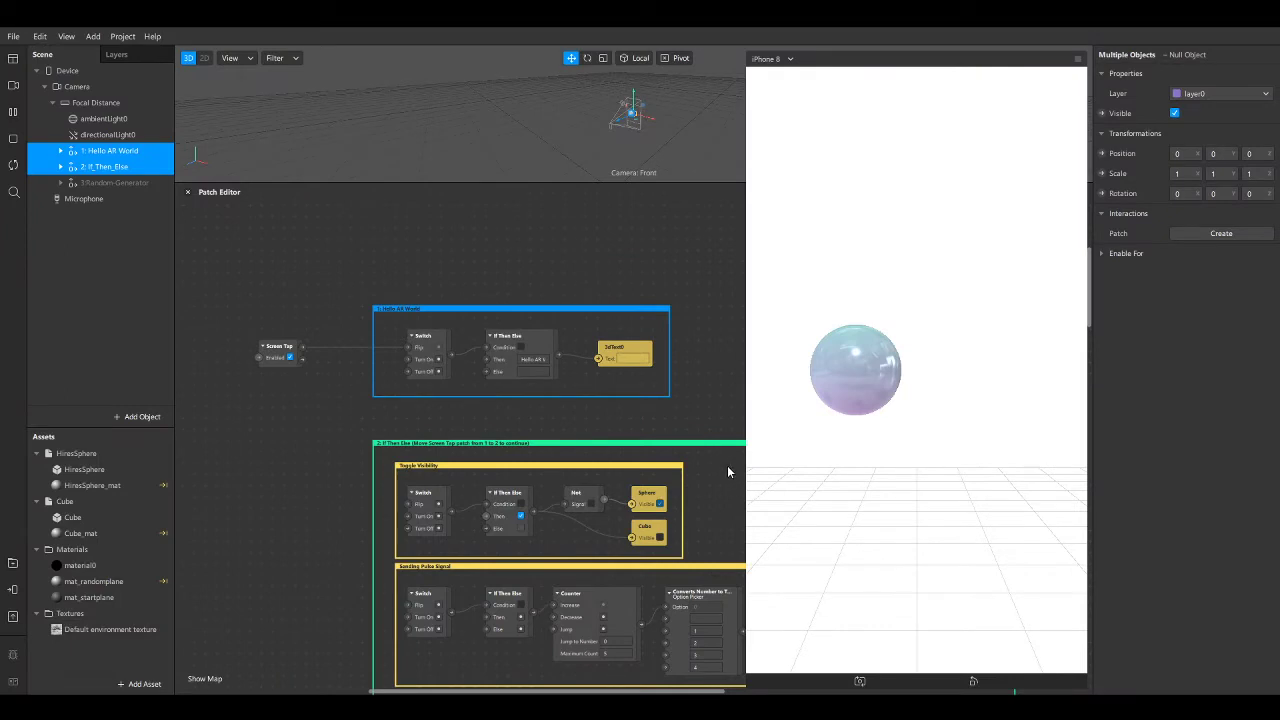
Step: Zoom in on the Hello AR World and If Then Else patch groups
scroll(670, 466, up, 1)
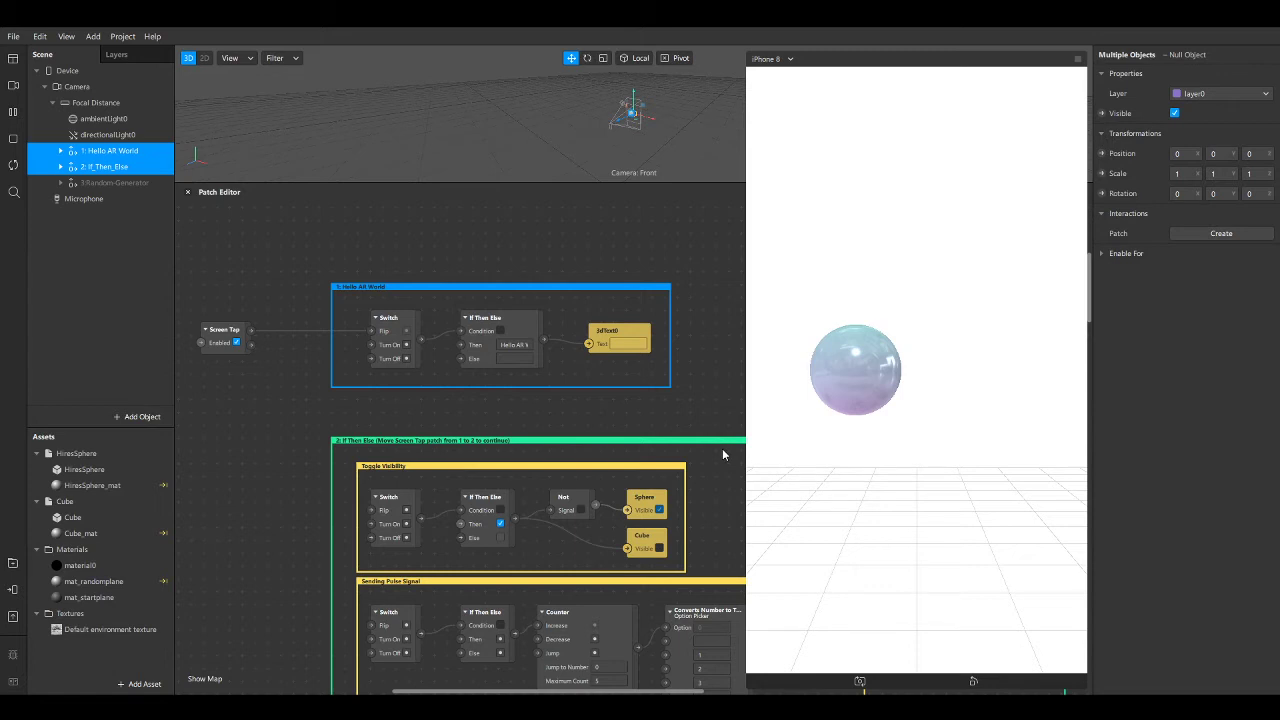
Step: Wire Screen Tap to the Toggle Visibility switch's Flip and test the sphere/cube swap
click(928, 382)
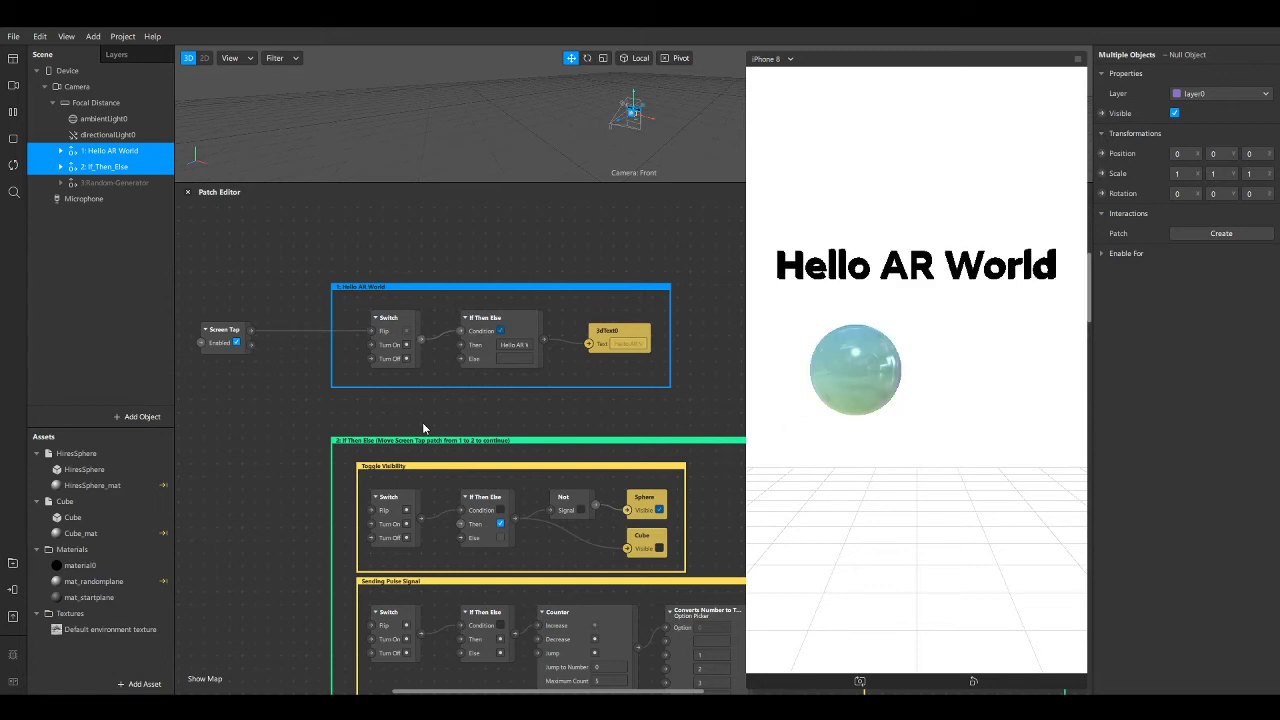
drag(222, 346, 218, 550)
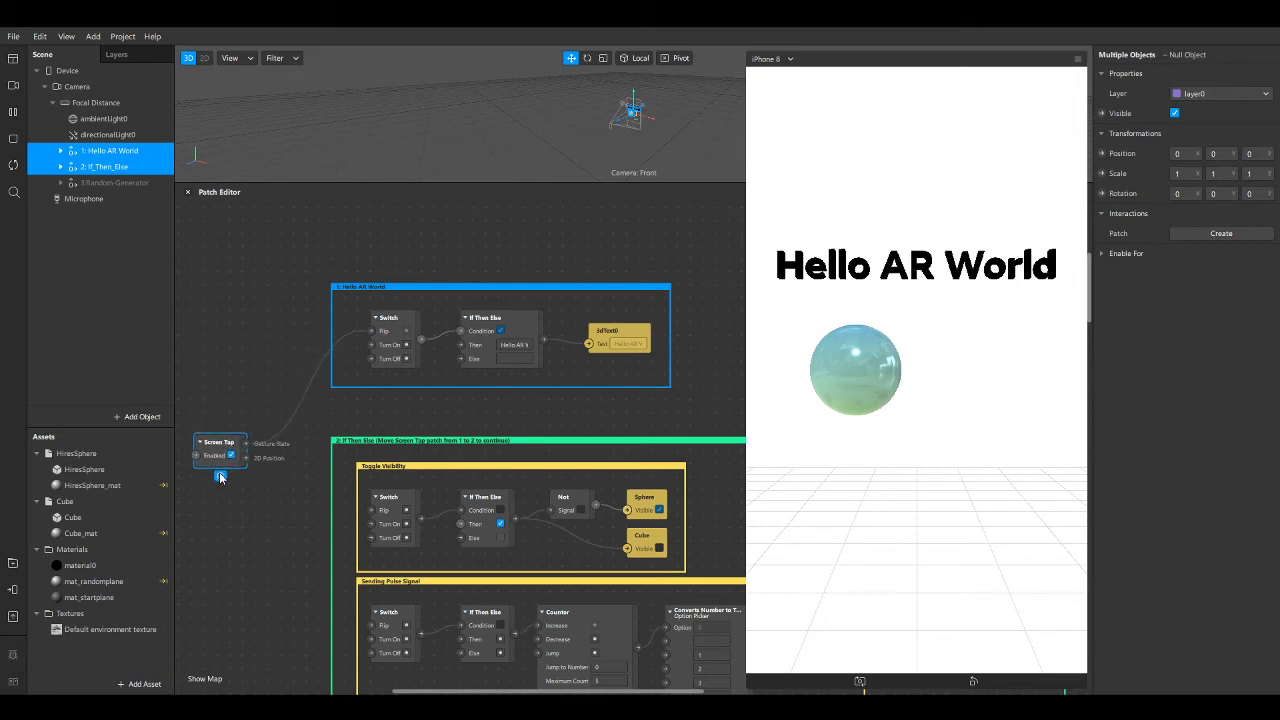
drag(371, 330, 371, 516)
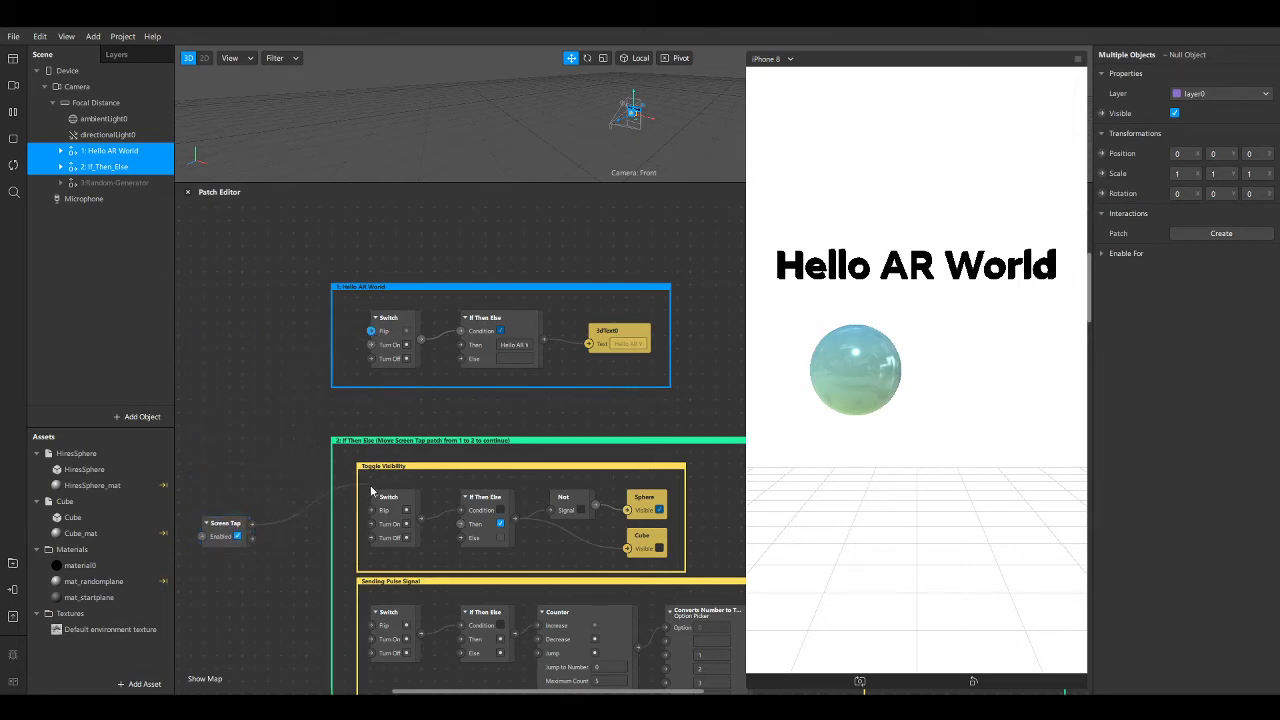
scroll(437, 493, down, 3)
scroll(468, 475, down, 3)
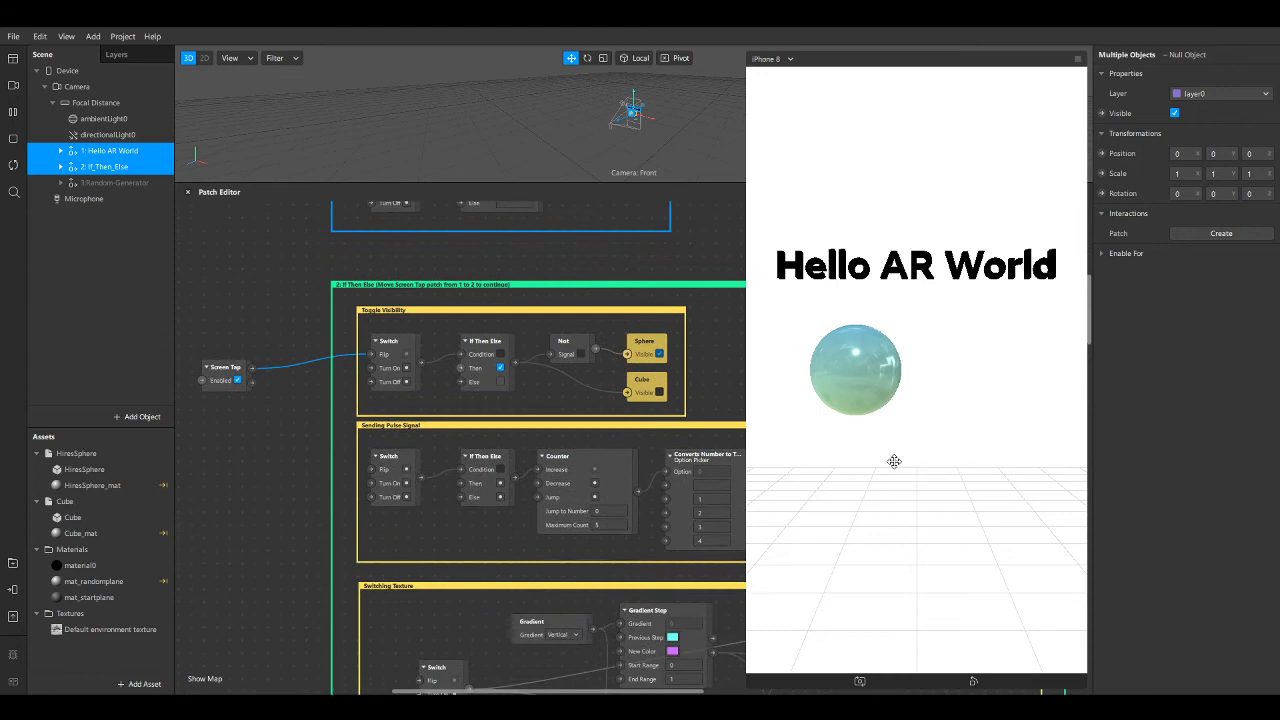
click(898, 456)
click(898, 456)
click(914, 423)
Step: Rewire Screen Tap to the Sending Pulse Signal switch and test the sphere's colour changes
drag(370, 354, 371, 469)
click(932, 481)
click(828, 491)
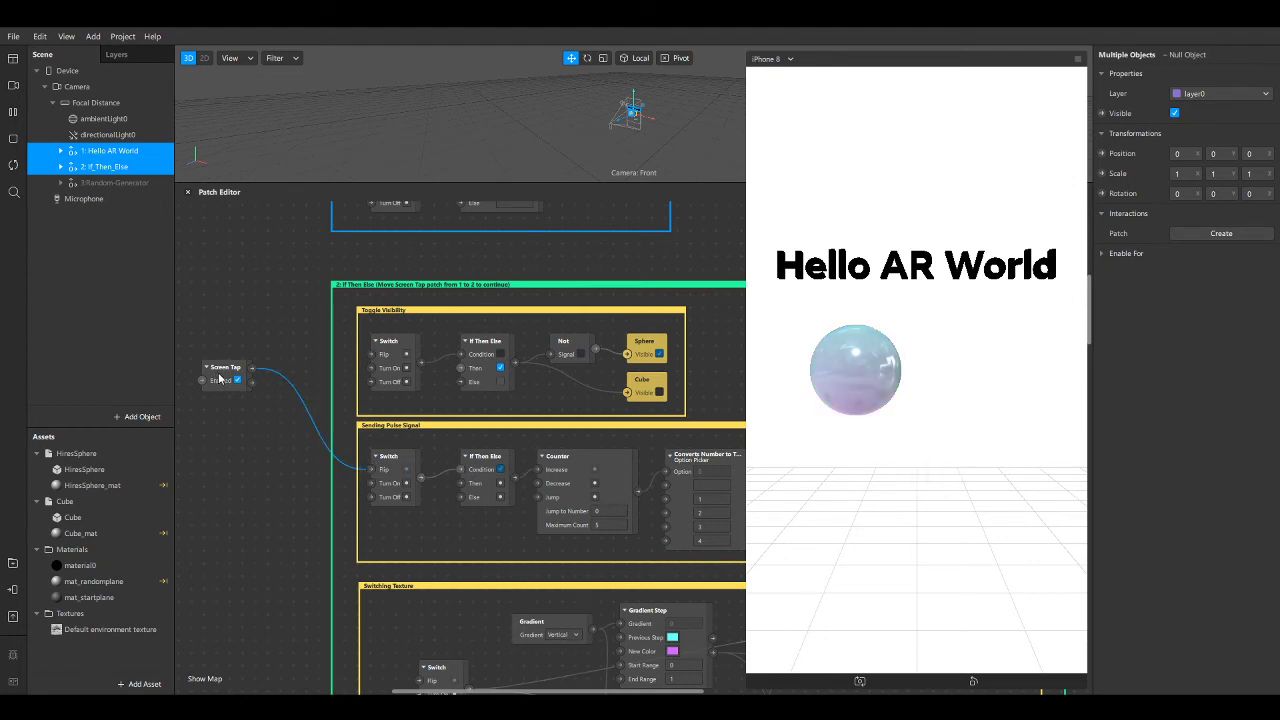
Step: Rewire Screen Tap to the Switching Texture switch's Flip and test the teal colour toggle
drag(224, 375, 227, 646)
scroll(358, 410, down, 2)
scroll(358, 410, down, 2)
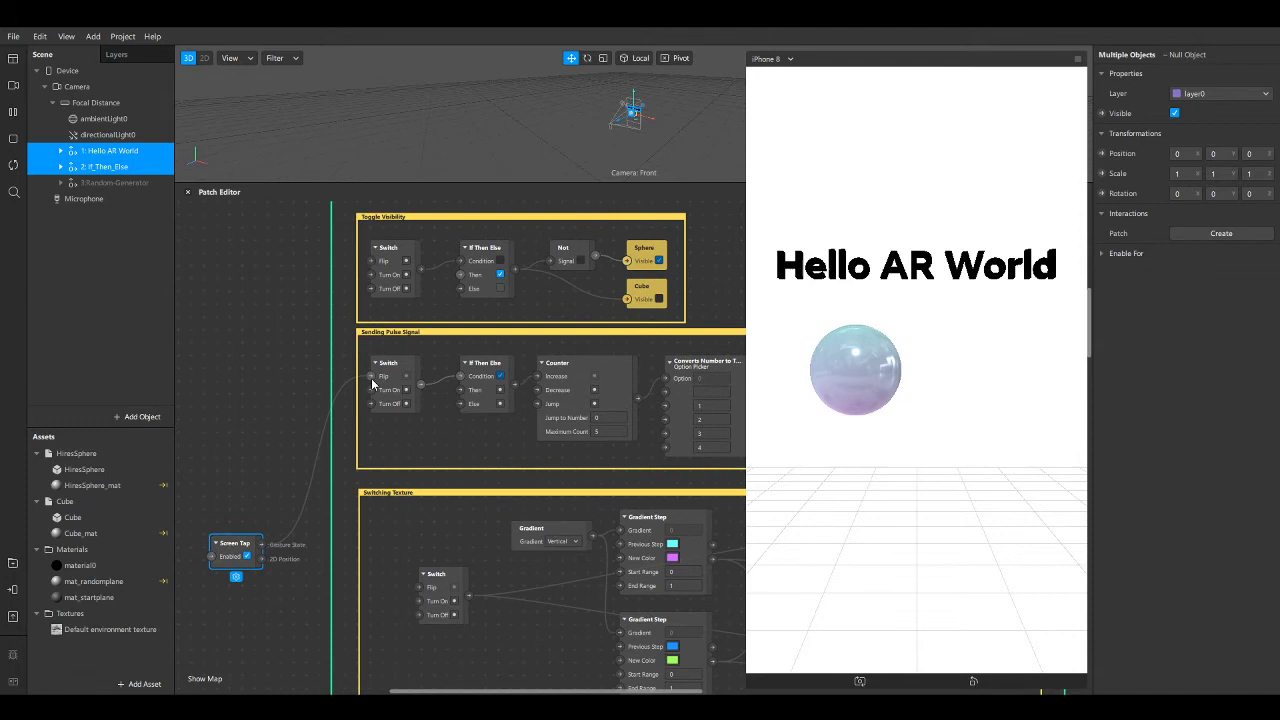
drag(371, 376, 421, 587)
click(860, 443)
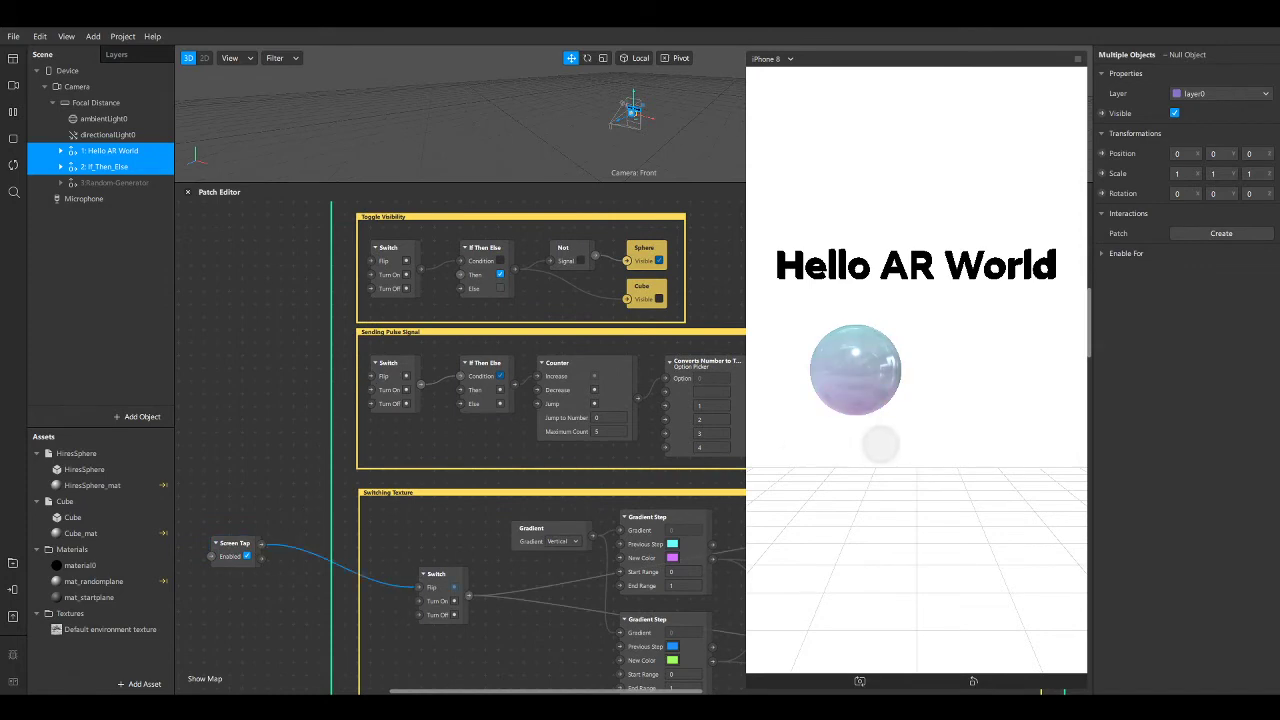
click(872, 448)
Step: Scroll to the Math Patch Example group's comparison and logic patches and narrow the simulator preview
scroll(318, 484, down, 8)
scroll(318, 484, down, 3)
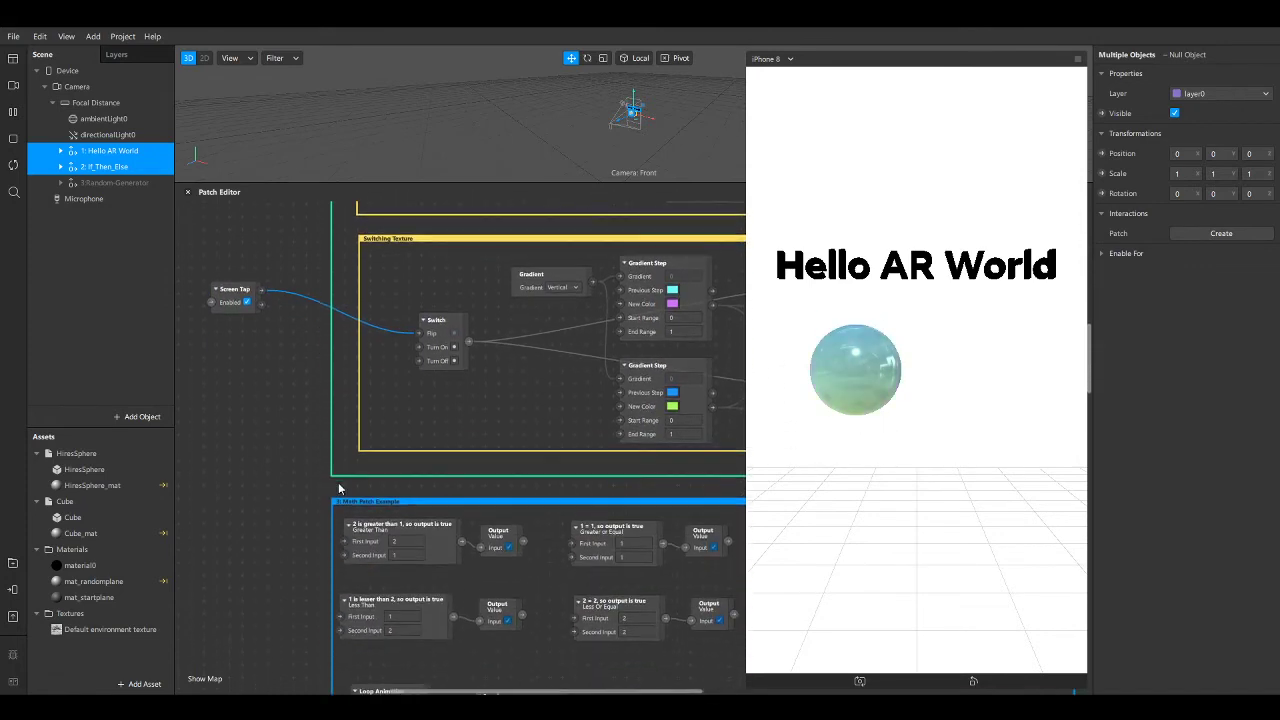
ctrl+scroll(338, 482, down, 2)
scroll(325, 360, down, 2)
scroll(310, 249, down, 2)
ctrl+scroll(440, 435, up, 2)
scroll(480, 452, down, 1)
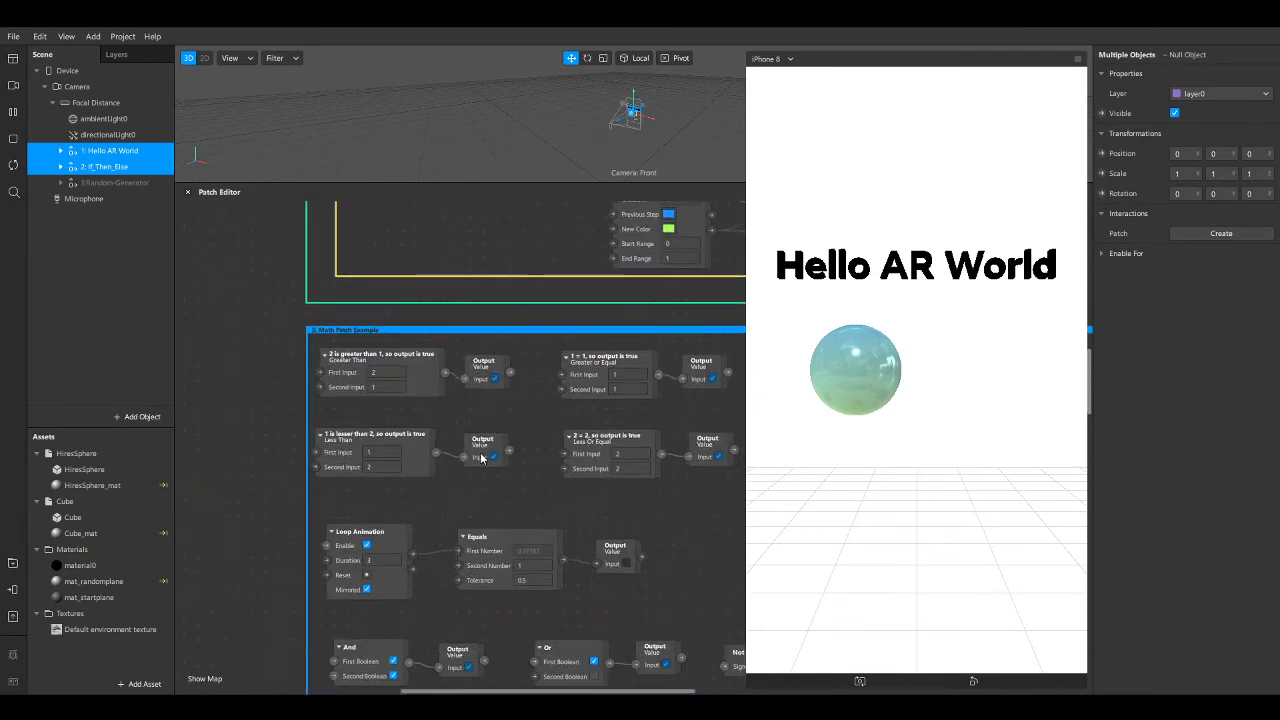
scroll(480, 452, down, 1)
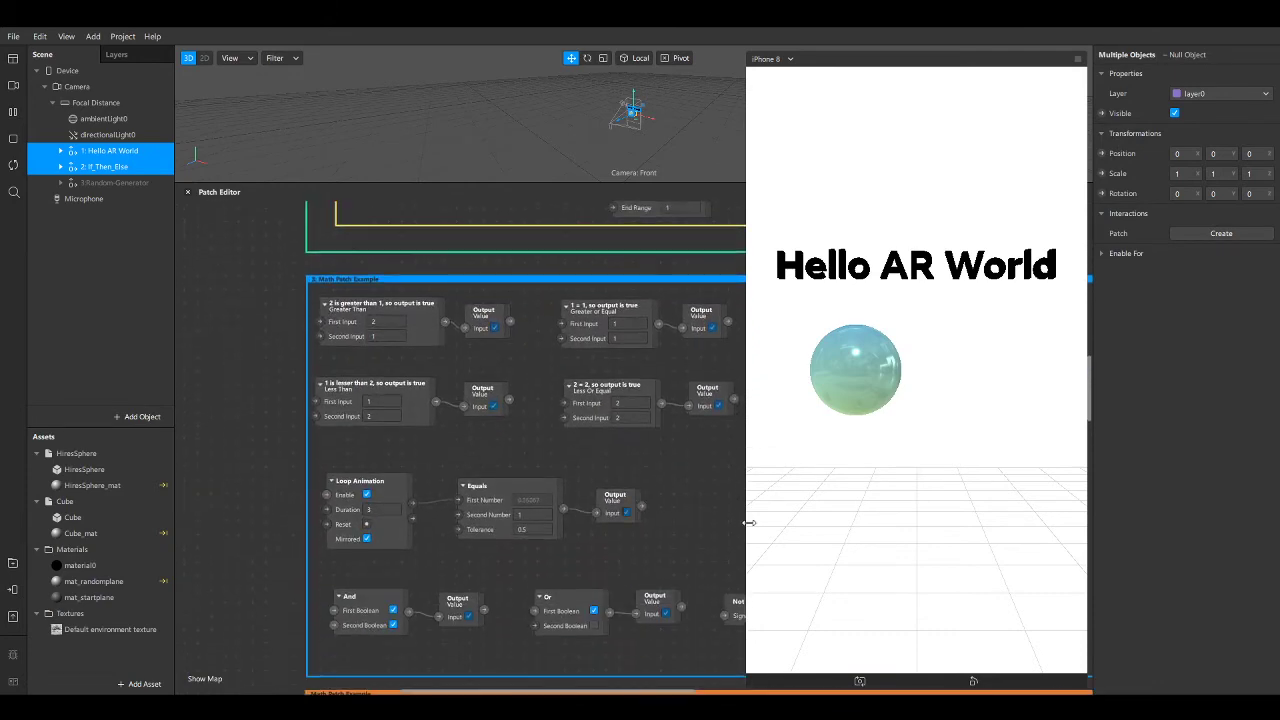
drag(746, 520, 859, 377)
scroll(787, 456, down, 2)
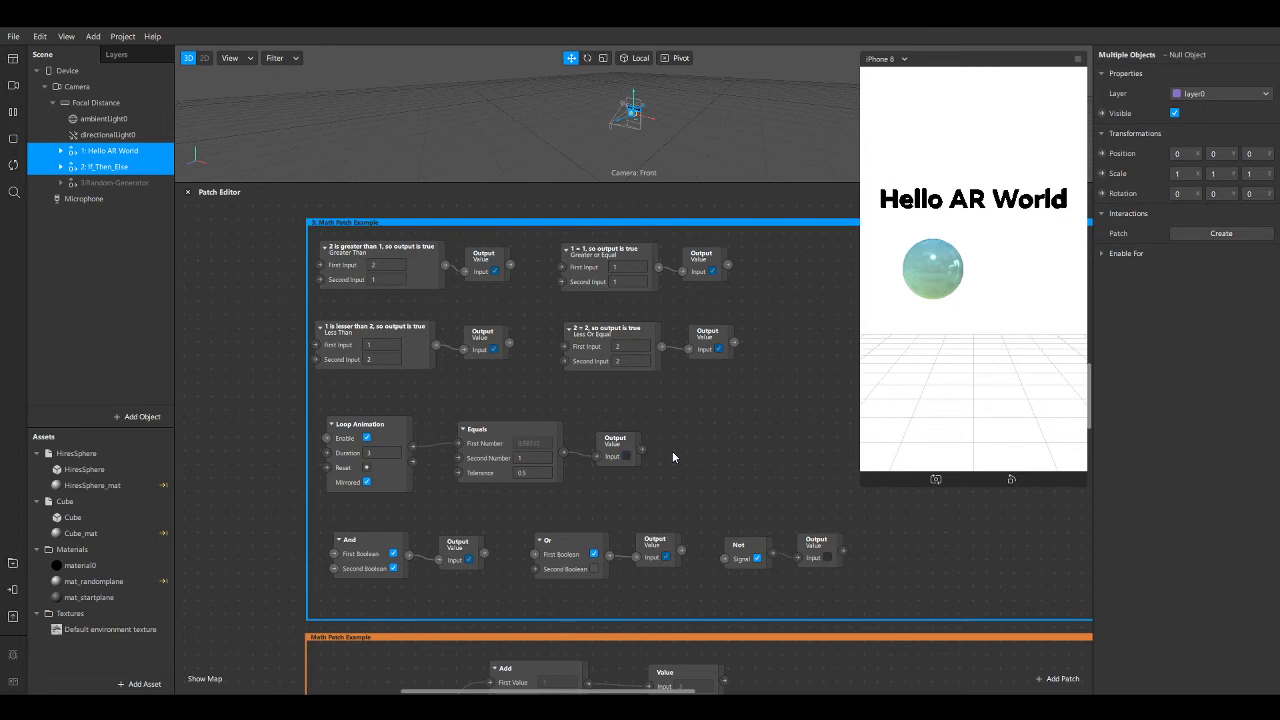
Step: Carry the Screen Tap patch down past the Math Patch Example group
scroll(672, 451, up, 1)
scroll(600, 455, up, 3)
scroll(550, 460, up, 3)
scroll(450, 445, up, 2)
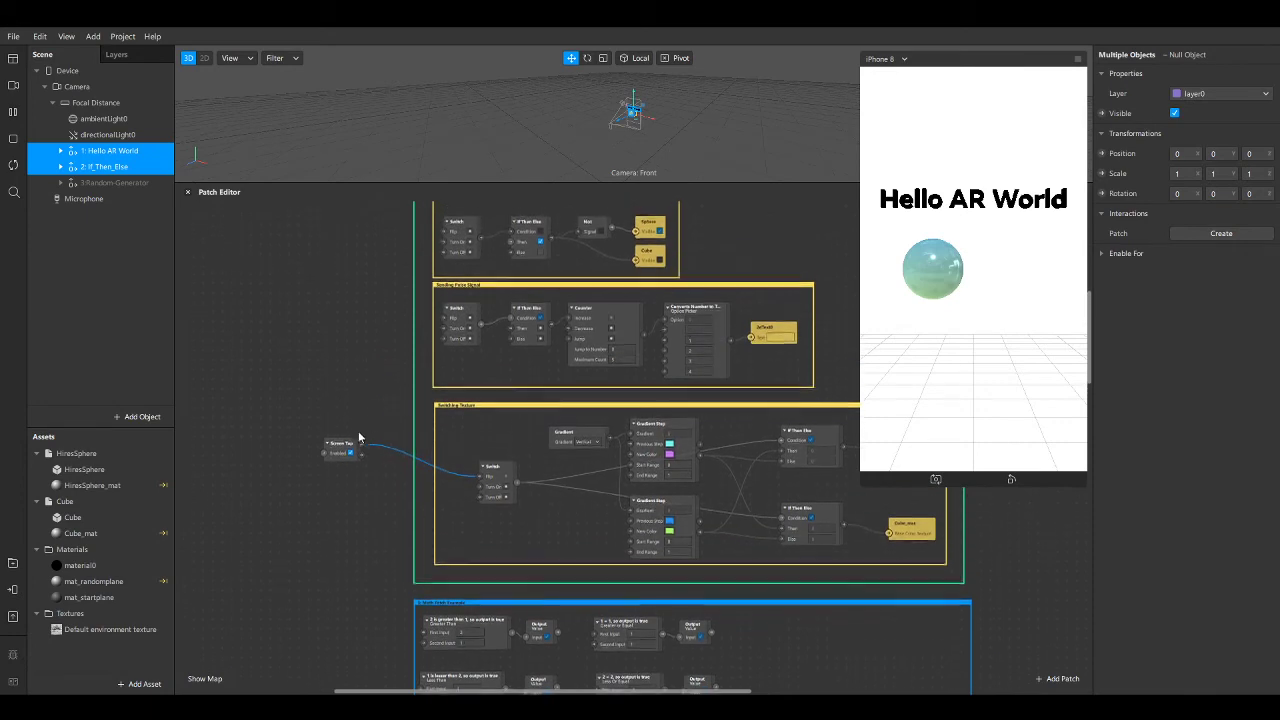
drag(358, 437, 337, 624)
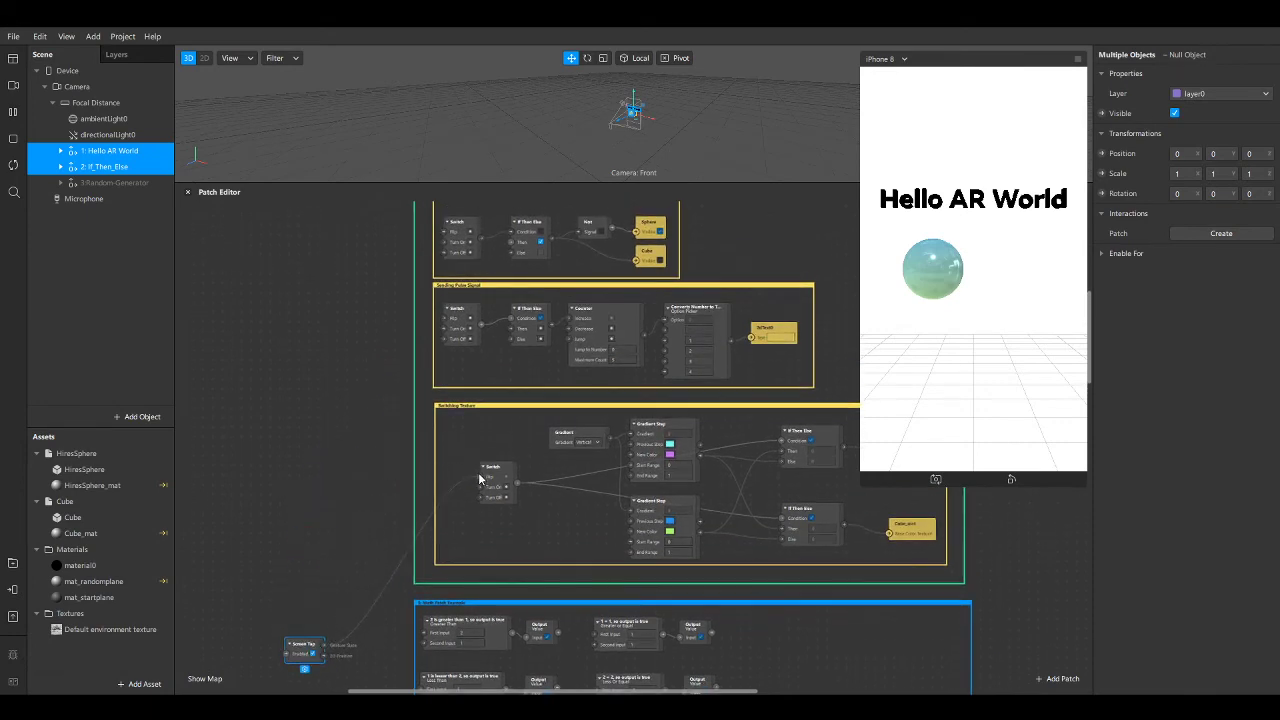
scroll(423, 568, down, 1)
scroll(394, 523, down, 4)
scroll(330, 420, down, 1)
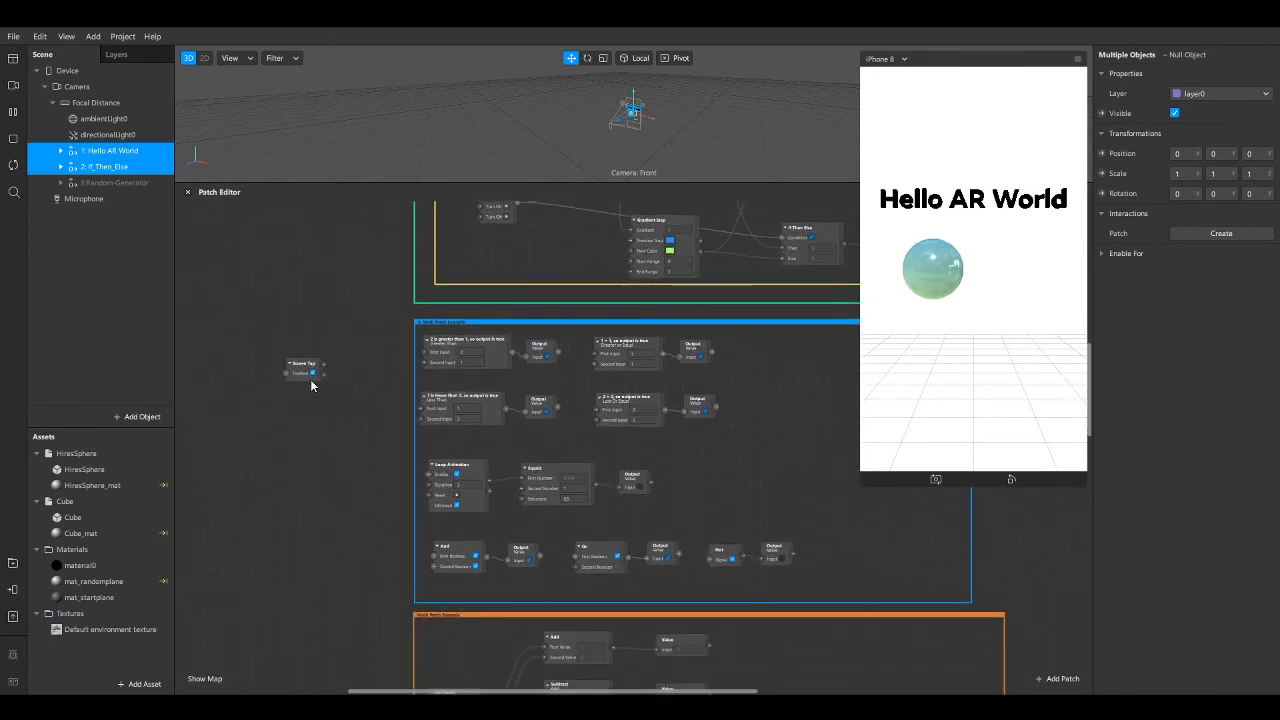
drag(301, 380, 314, 619)
scroll(377, 593, down, 1)
scroll(377, 593, down, 2)
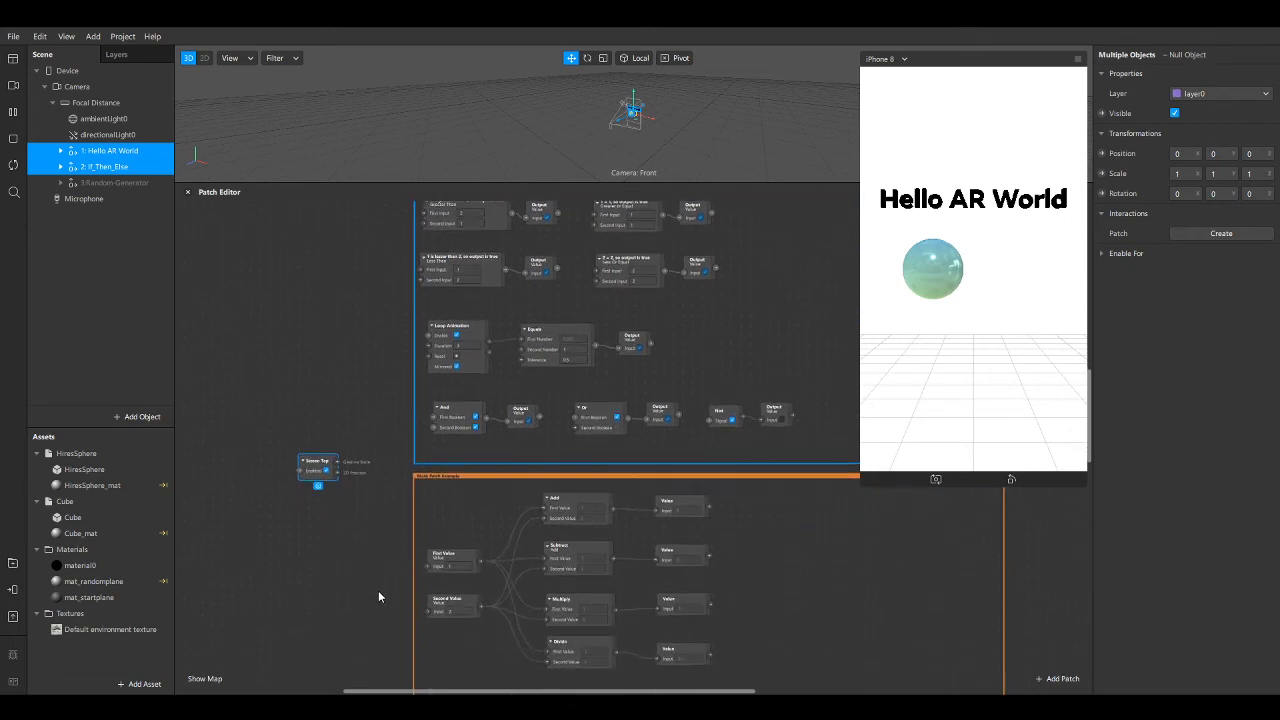
scroll(378, 597, down, 3)
Step: Keep moving Screen Tap down until it sits left of the Random Generator group
drag(313, 327, 310, 648)
scroll(357, 599, down, 1)
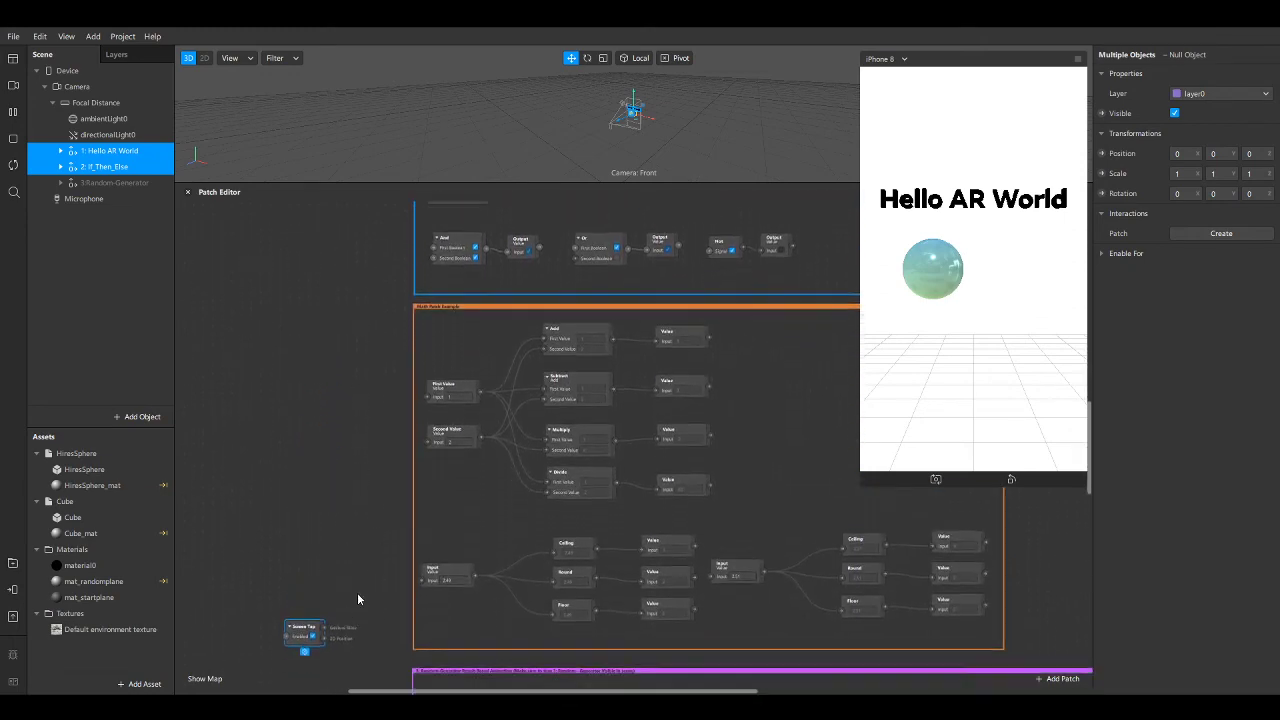
scroll(357, 599, down, 2)
drag(314, 508, 312, 656)
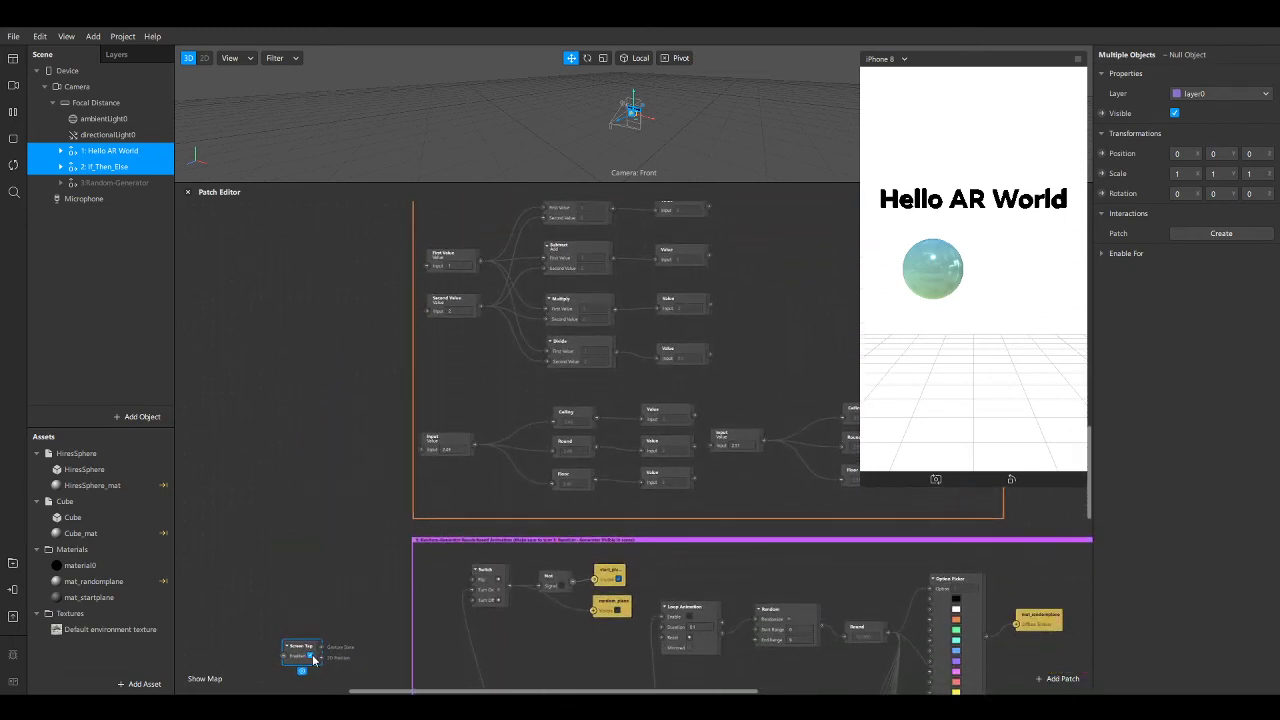
scroll(370, 598, down, 1)
scroll(370, 598, down, 1)
drag(314, 553, 312, 670)
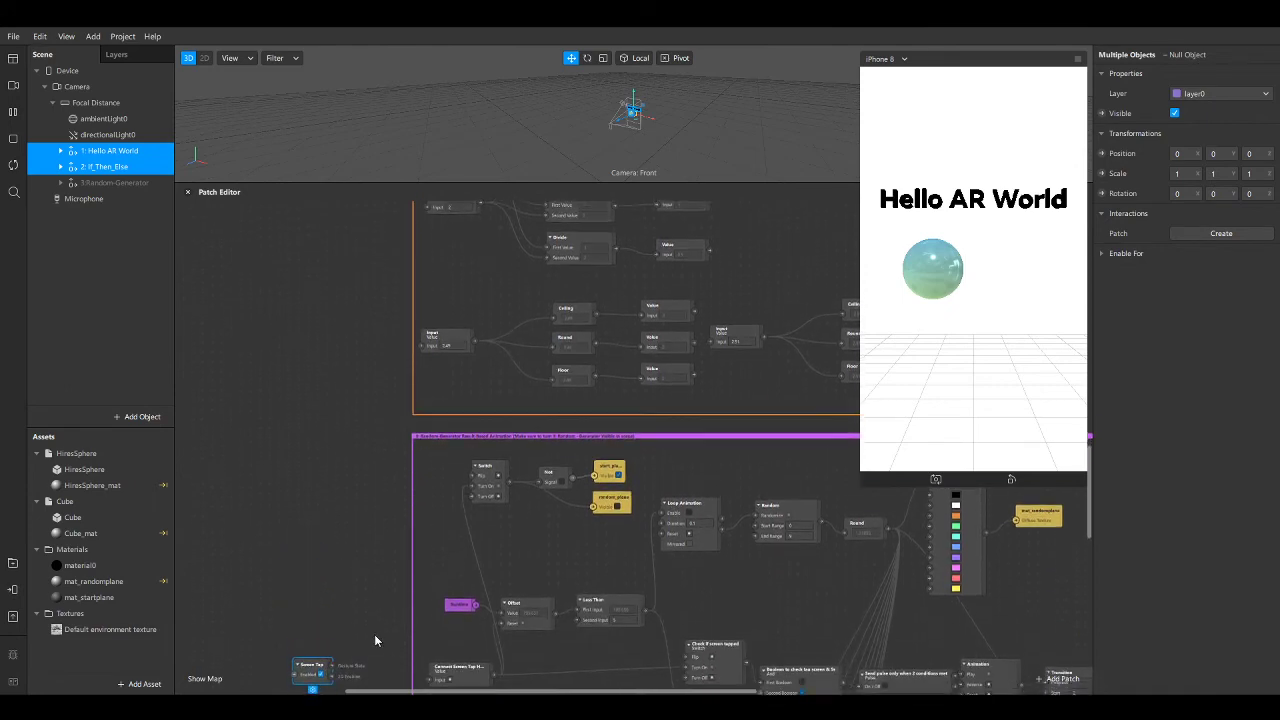
scroll(454, 612, down, 3)
ctrl+scroll(460, 605, up, 2)
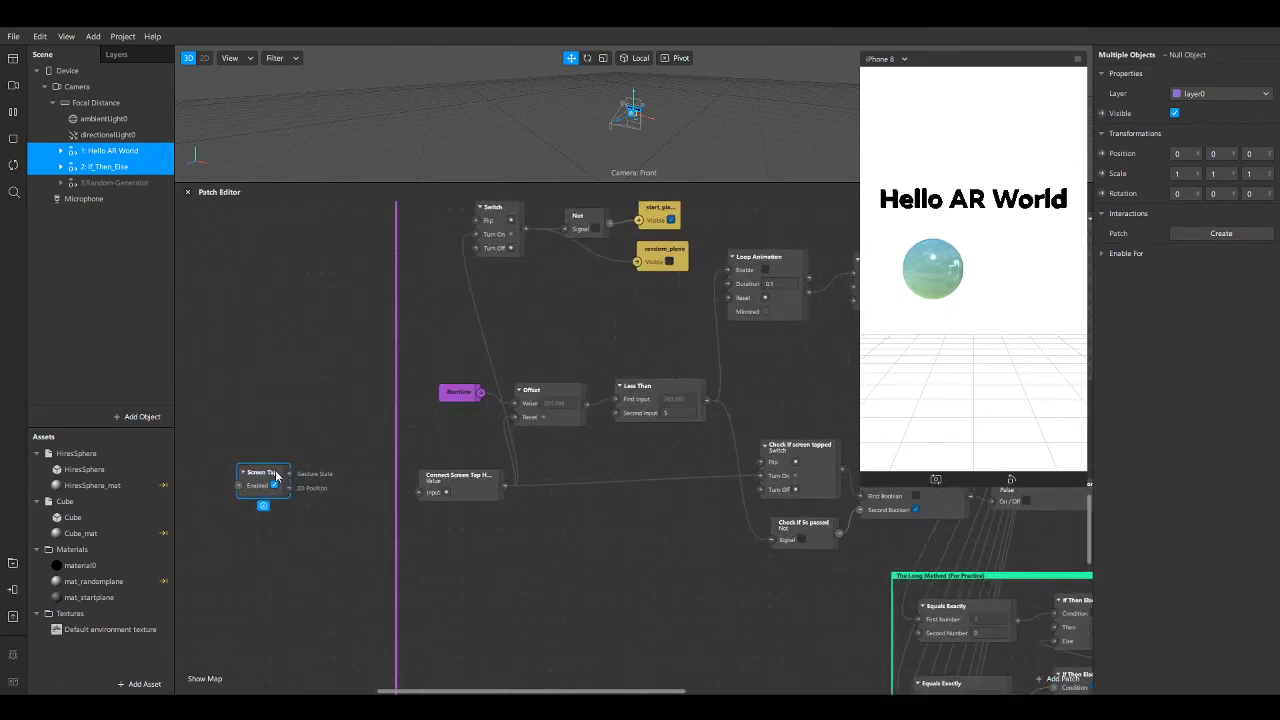
drag(277, 476, 298, 480)
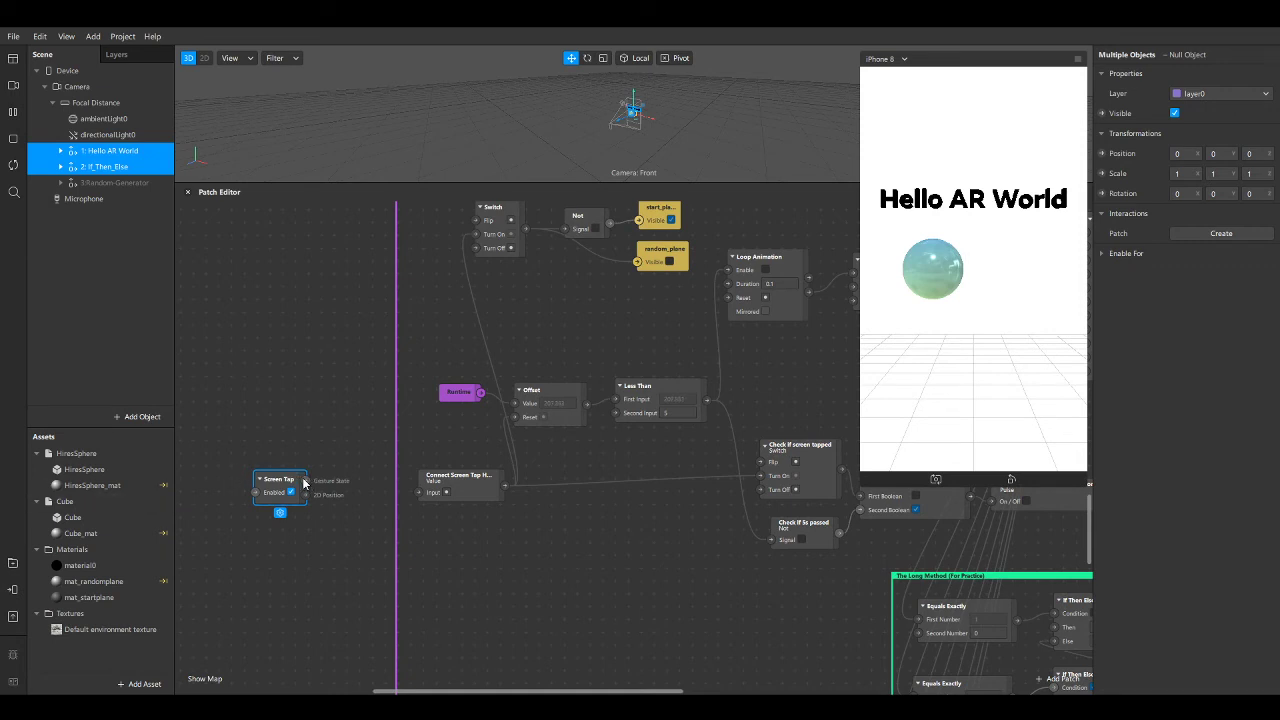
Step: Connect Screen Tap's output to the Connect Screen Tap patch and view the generator
drag(306, 481, 419, 492)
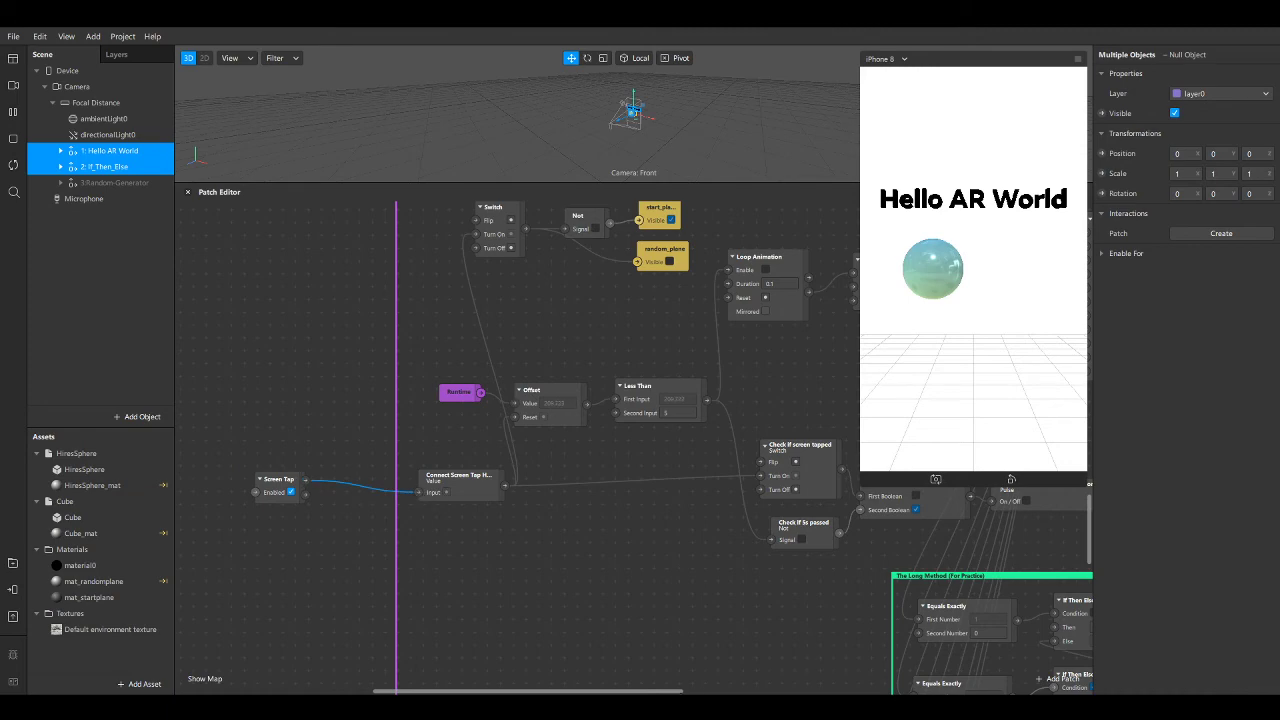
drag(677, 690, 832, 690)
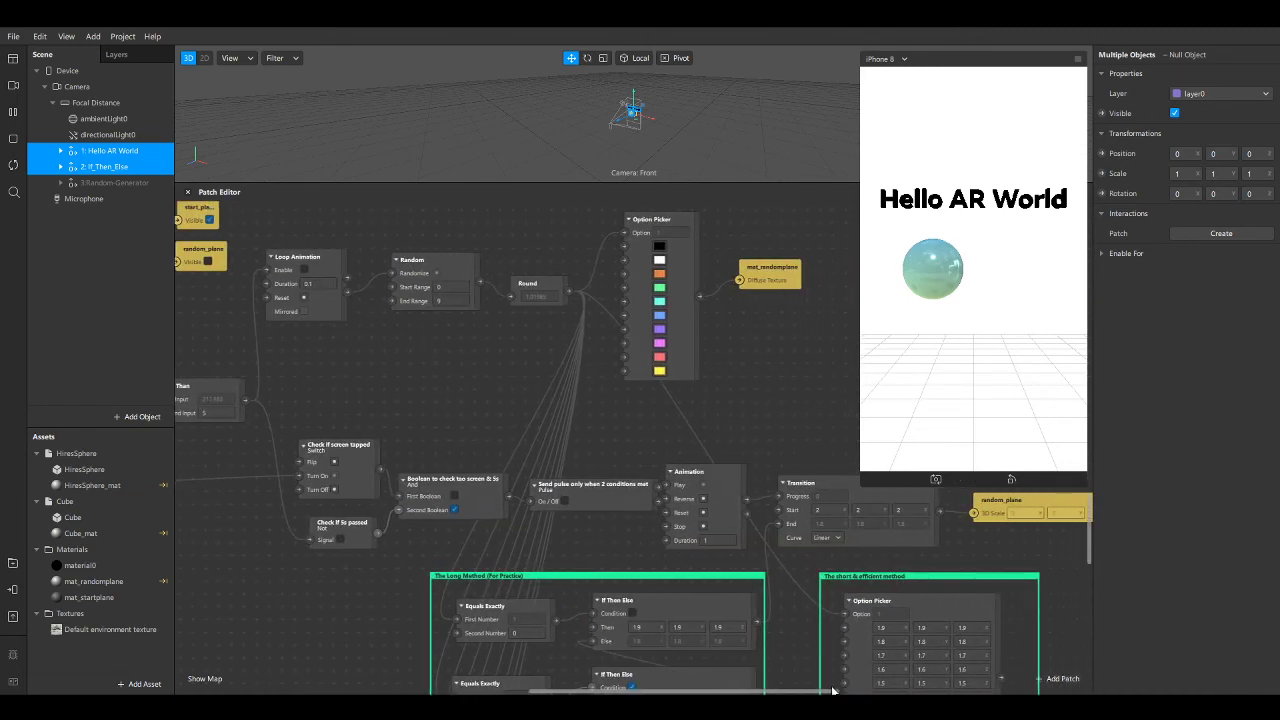